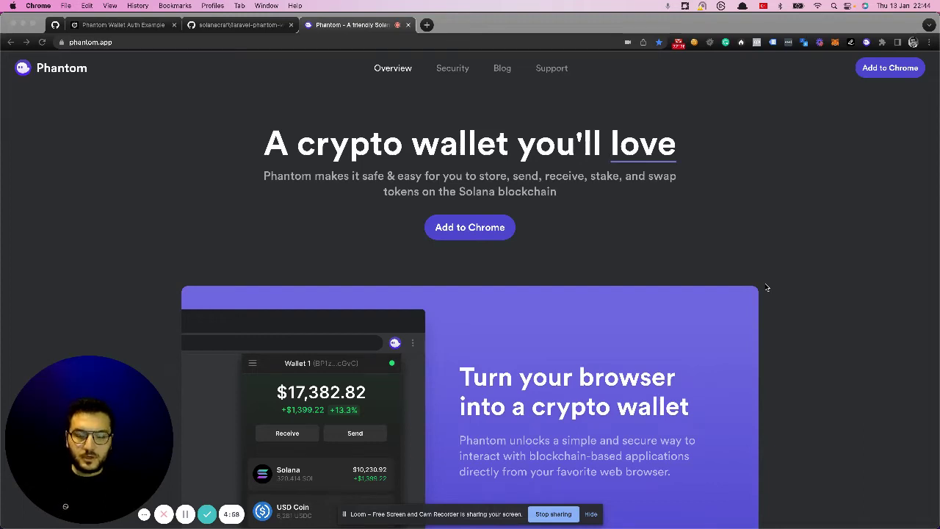
- Go to the laravel-phantom-wallet repository README and highlight the word Bootstrap
scroll(250, 167, up, 1)
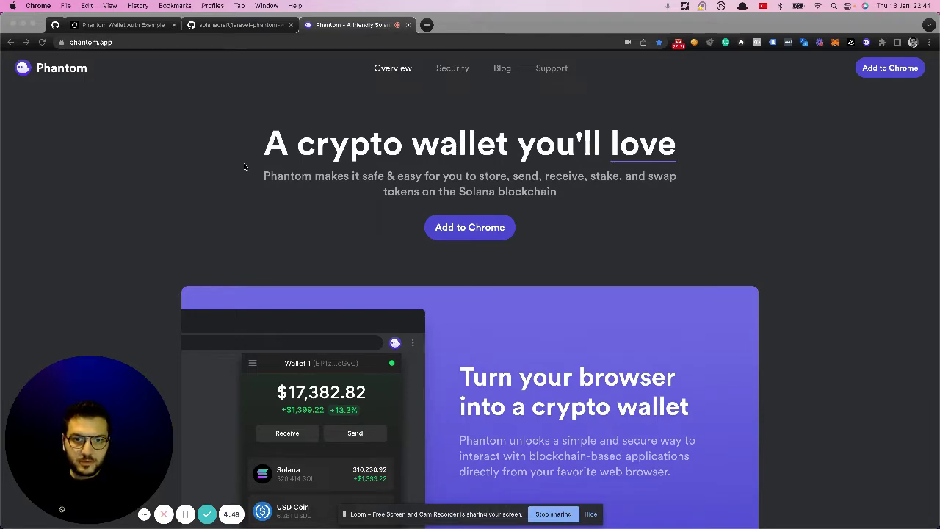
scroll(324, 158, down, 5)
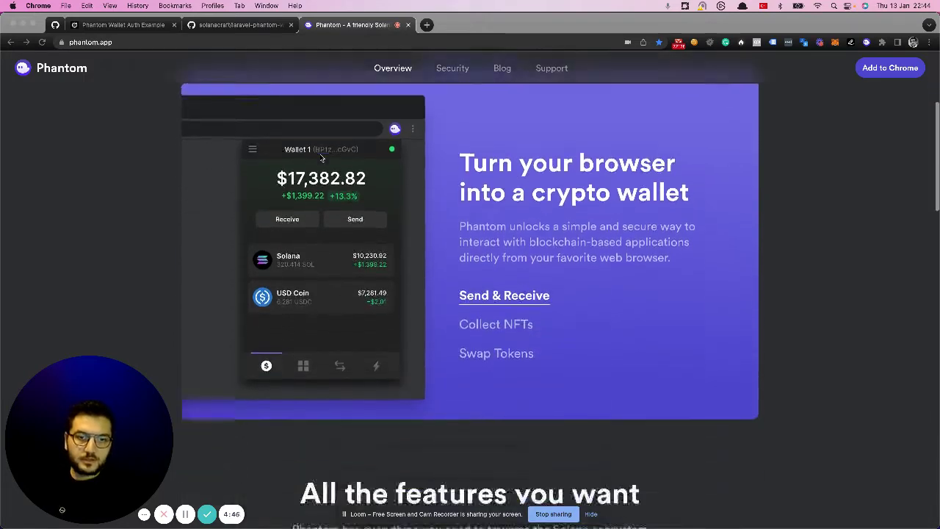
scroll(321, 158, down, 10)
scroll(321, 158, up, 15)
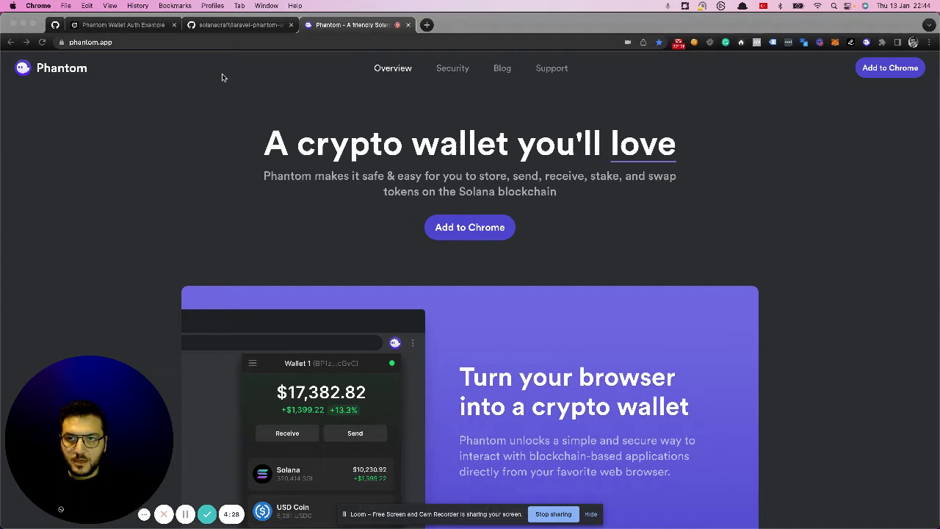
click(222, 28)
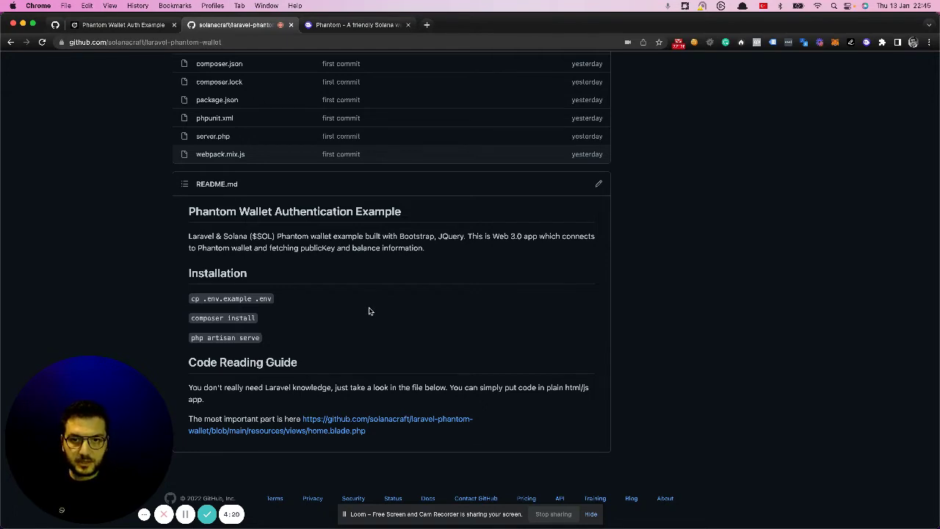
double_click(419, 236)
click(739, 236)
- Highlight the .env.example copy command in the README installation steps
drag(203, 299, 245, 298)
click(331, 302)
drag(204, 298, 273, 299)
click(300, 303)
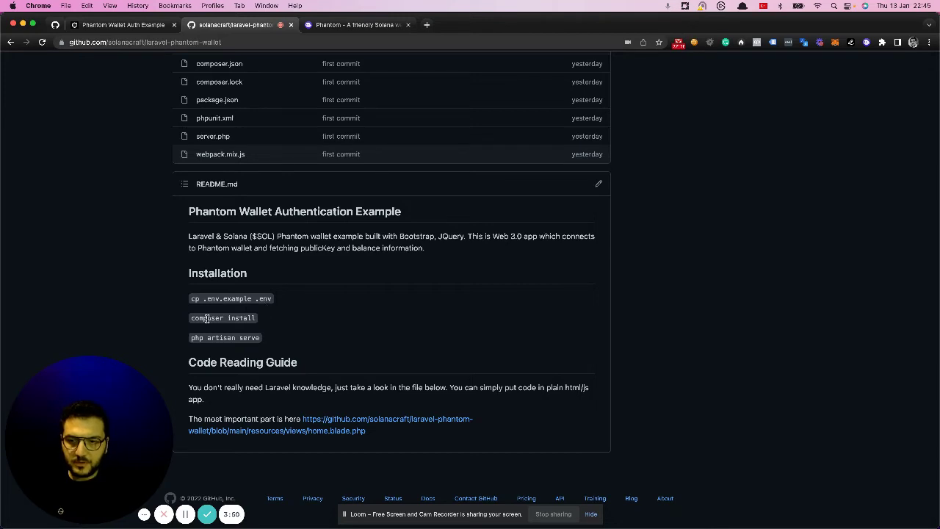
- Highlight the composer install and php artisan serve commands, then return to the localhost app
drag(191, 319, 255, 319)
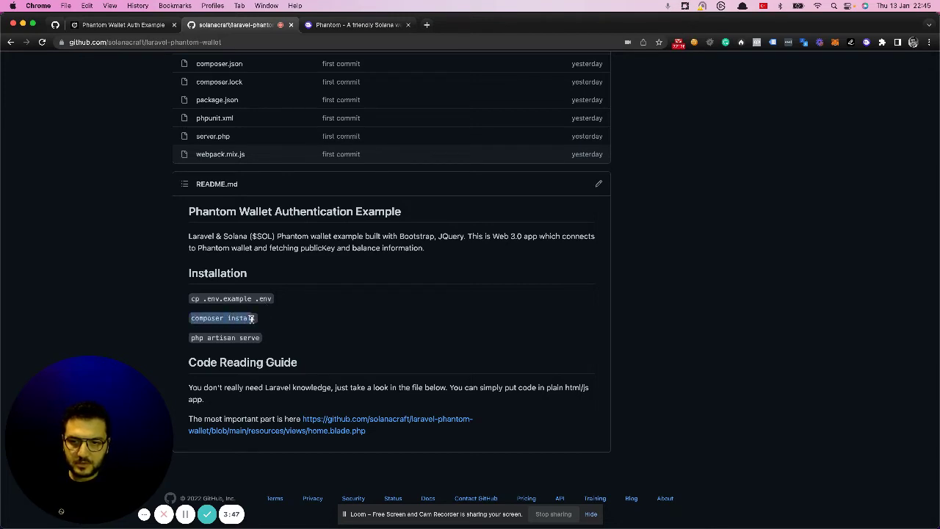
click(312, 331)
drag(191, 338, 273, 339)
click(299, 338)
click(143, 28)
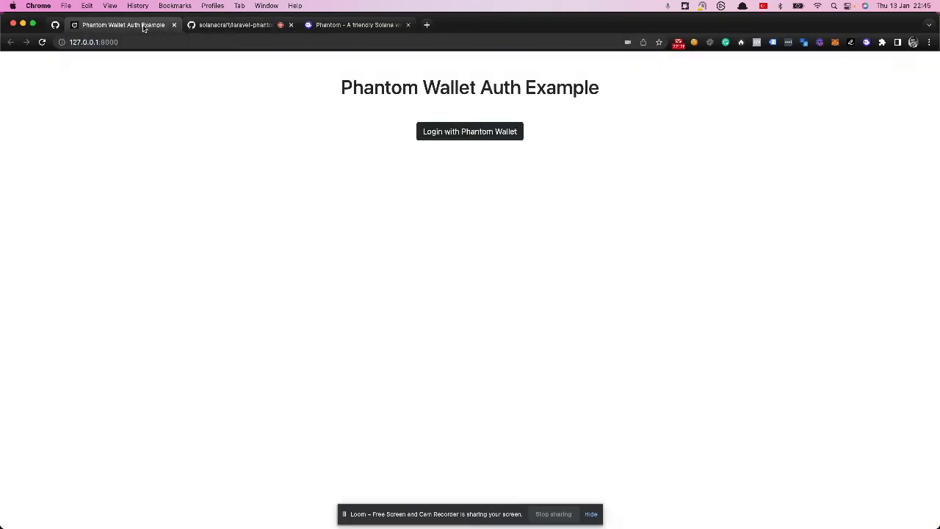
- Log in with Phantom Wallet and move the 127.0.0.1:8000 connection request into view
click(474, 133)
drag(875, 23, 754, 105)
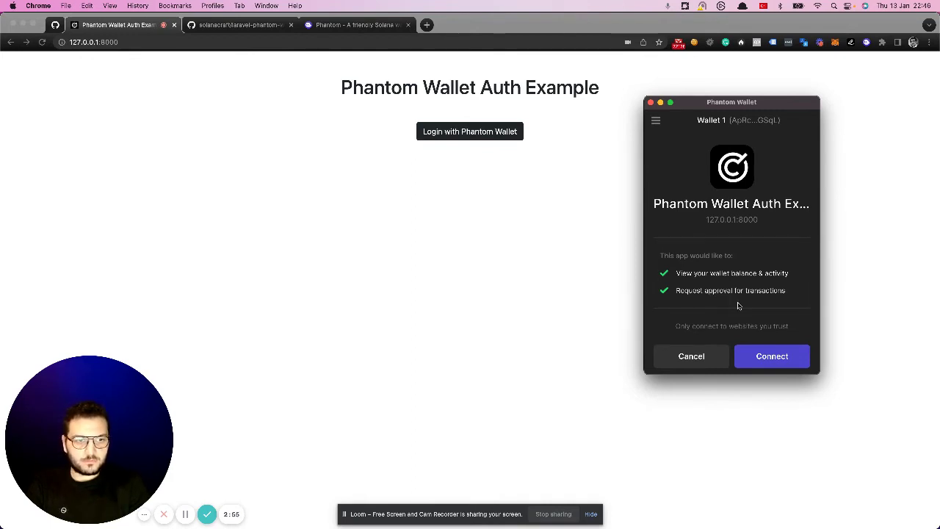
- Approve the Phantom connection, select the displayed account key line, and open the wallet
click(773, 358)
drag(348, 152, 589, 153)
click(558, 147)
triple_click(598, 152)
click(598, 151)
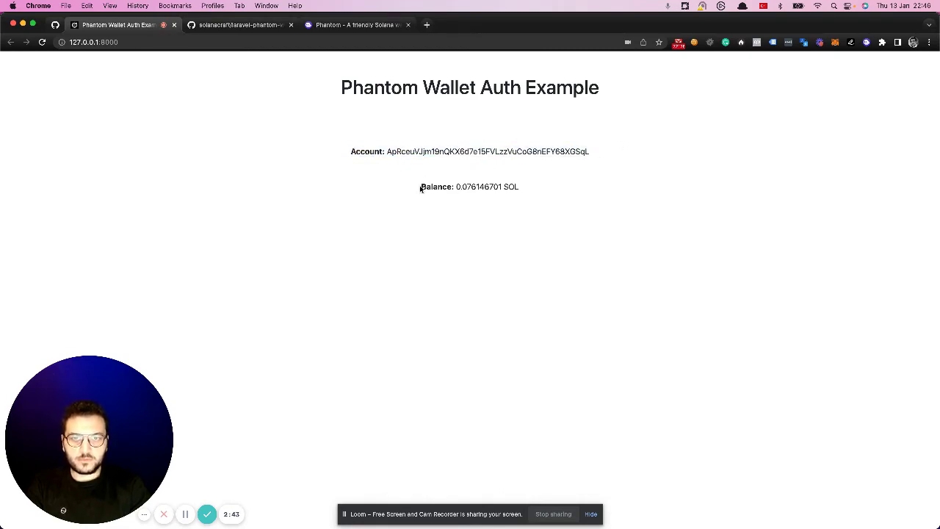
click(866, 42)
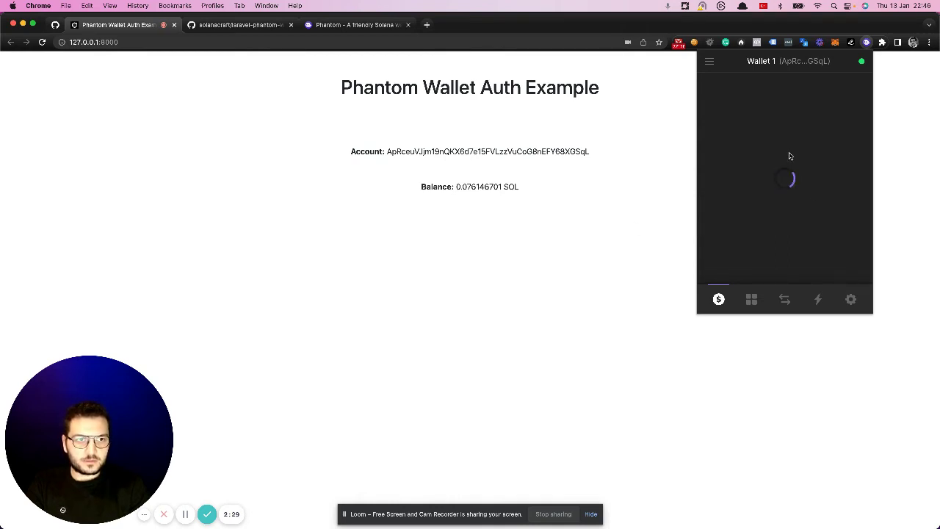
- Dismiss the Phantom panel and reload the demo page showing the 0.076146701 SOL balance
click(631, 313)
key(super+r)
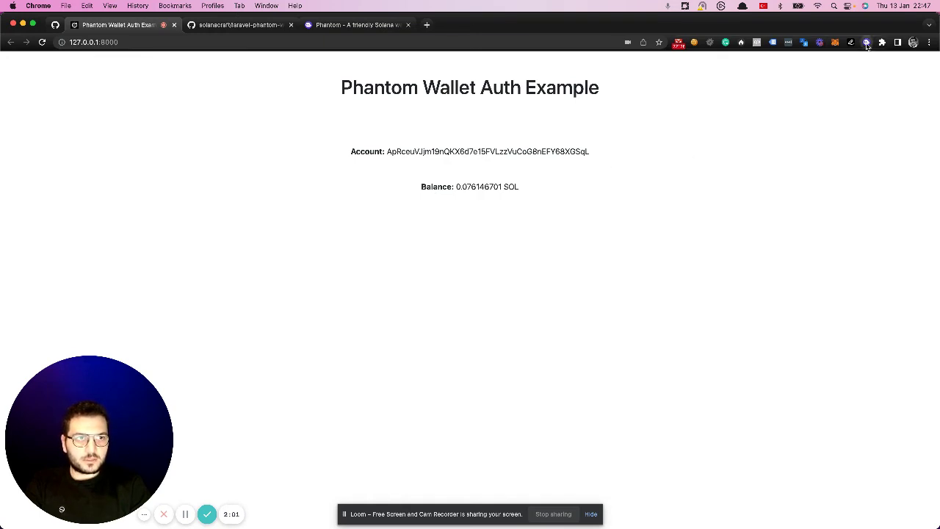
- Revoke 127.0.0.1:8000 under Phantom's Trusted Apps settings and reload the demo page
click(866, 43)
click(852, 300)
scroll(814, 201, down, 2)
click(835, 213)
click(836, 156)
click(641, 262)
key(super+r)
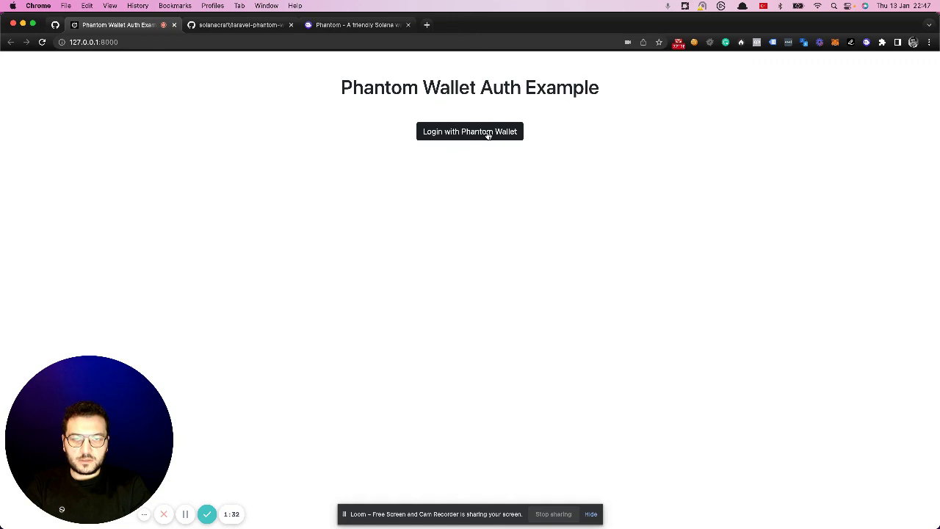